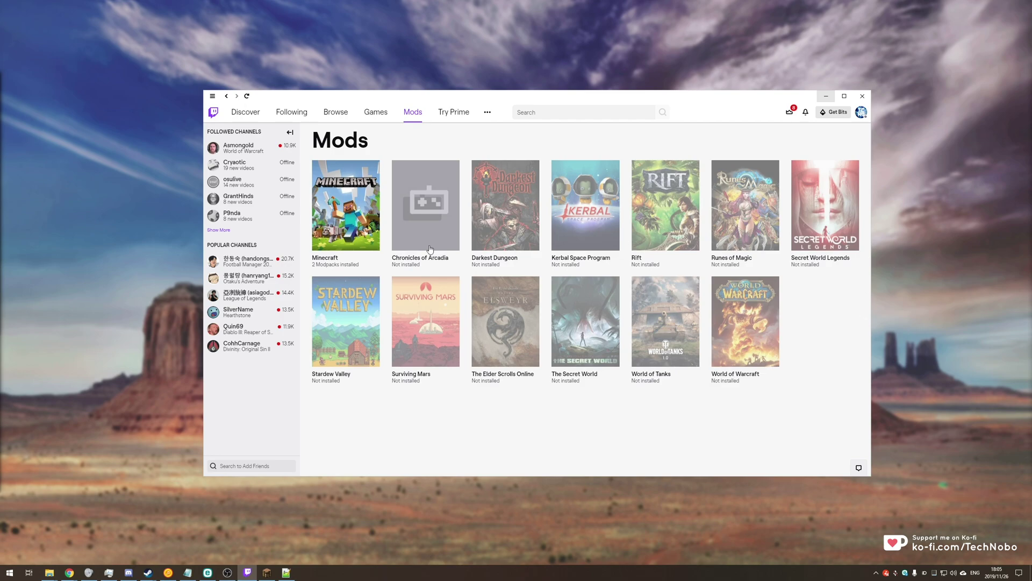
# Open the Minecraft modpacks page from Twitch's Mods tab
pyautogui.click(334, 187)
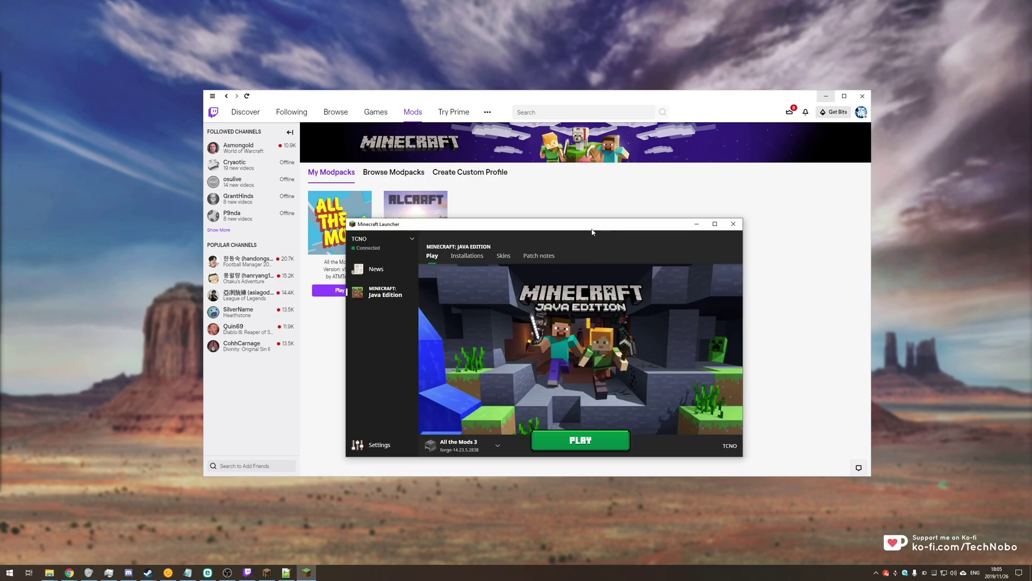
pyautogui.click(601, 410)
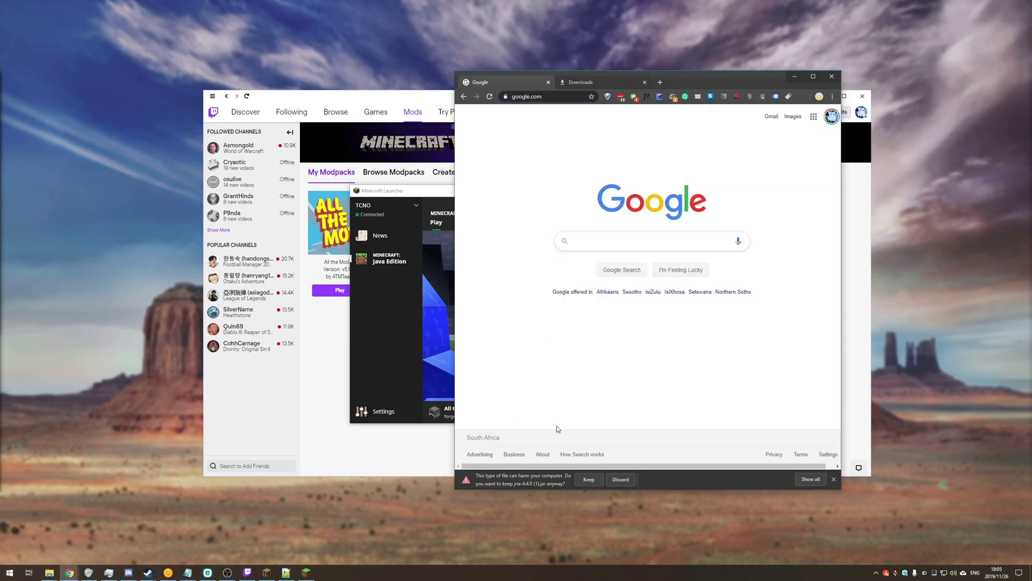
# Keep the flagged jna-4.4.0.jar download and show it in its Downloads folder
pyautogui.click(587, 479)
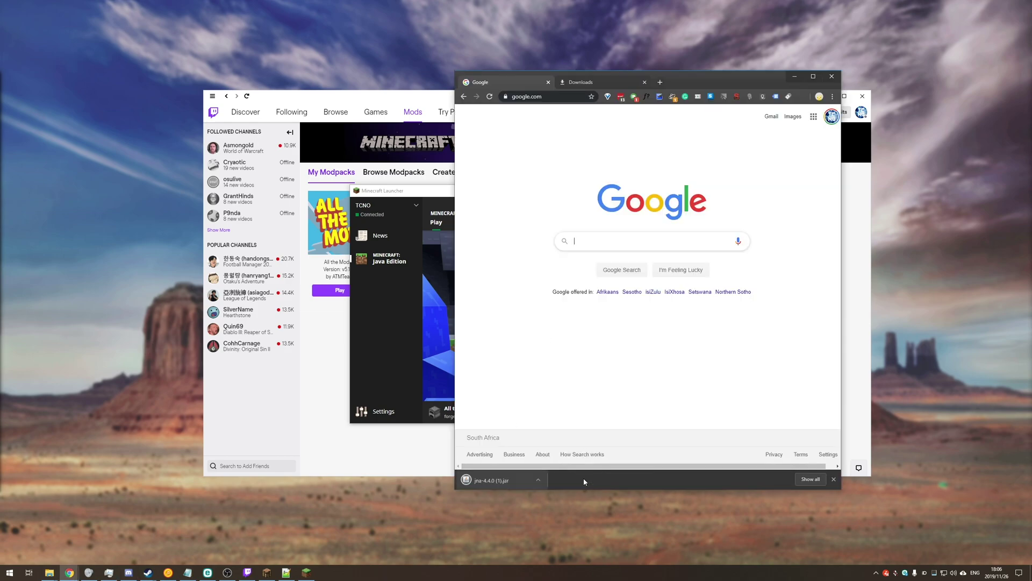
pyautogui.click(538, 480)
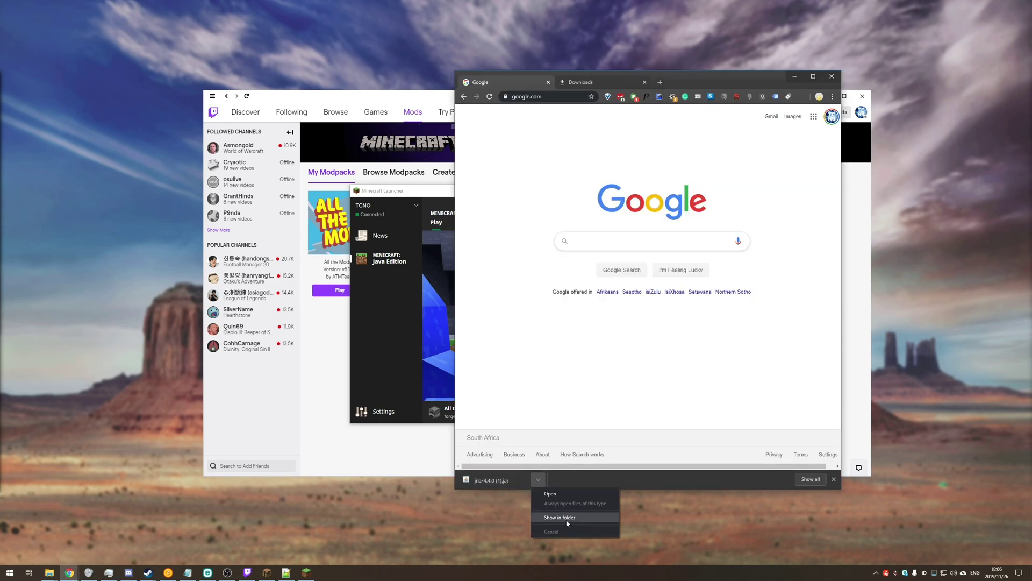
pyautogui.click(568, 520)
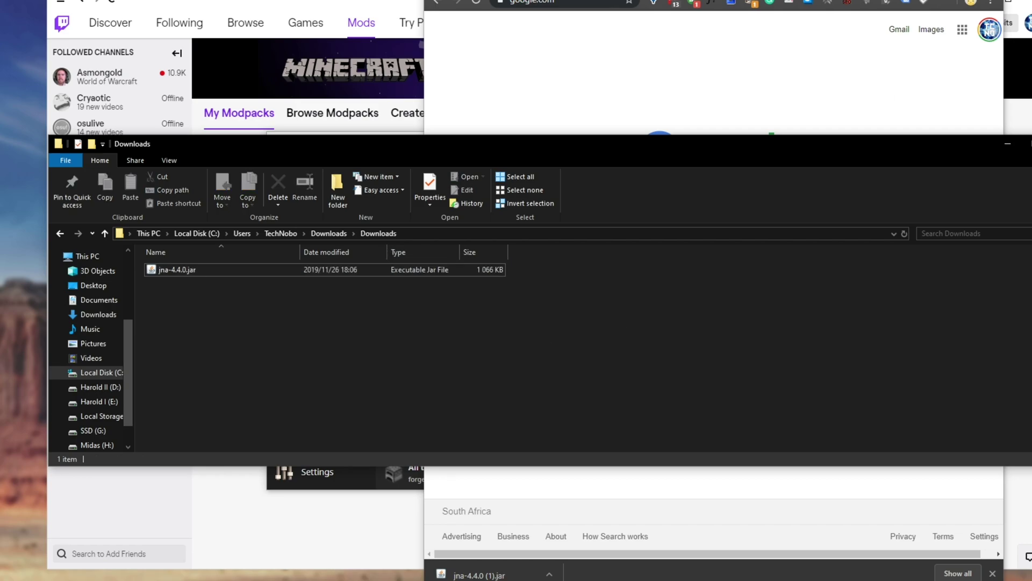
pyautogui.moveTo(90, 347)
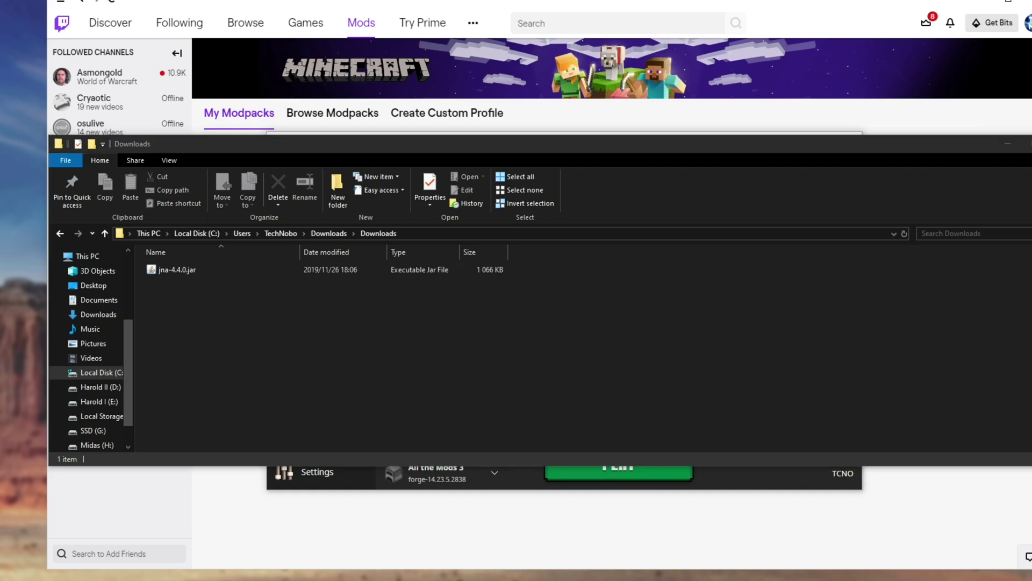
# In a new Explorer window, browse from C: through Users to the Twitch Minecraft folder
pyautogui.press('super+e')
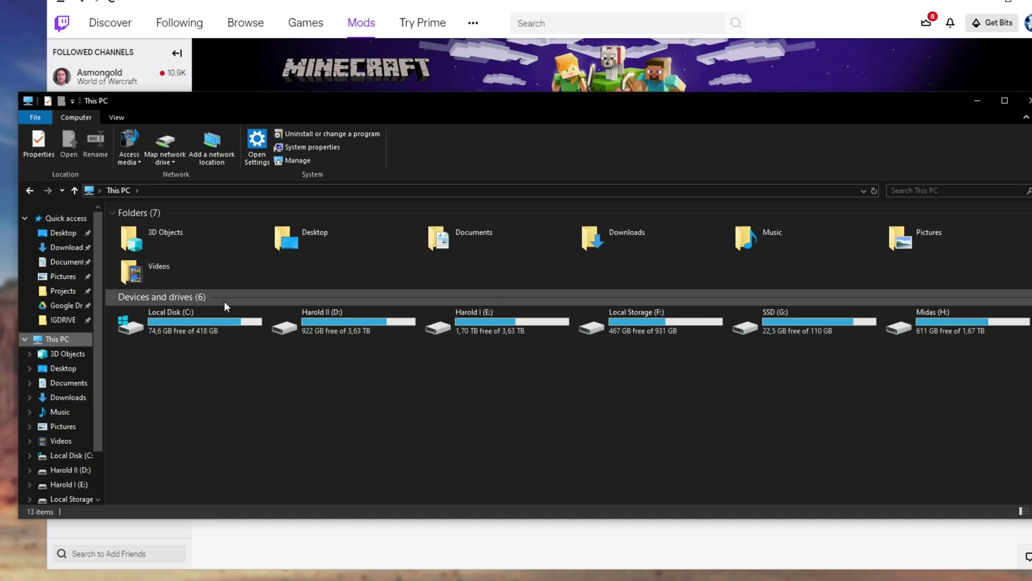
pyautogui.doubleClick(223, 317)
pyautogui.doubleClick(207, 353)
pyautogui.doubleClick(168, 244)
pyautogui.scroll(-5, 164, 333)
pyautogui.doubleClick(169, 394)
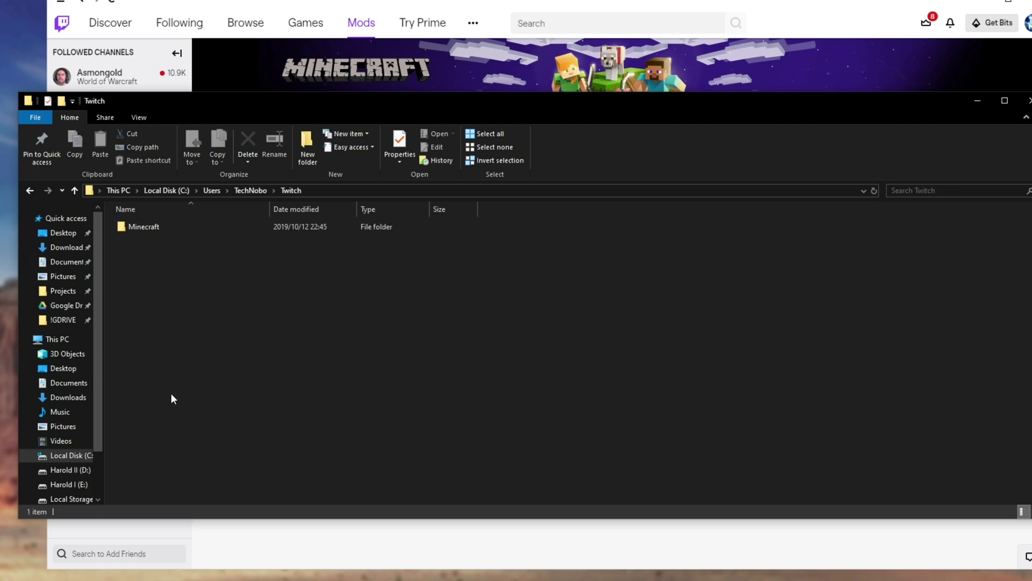
pyautogui.doubleClick(171, 227)
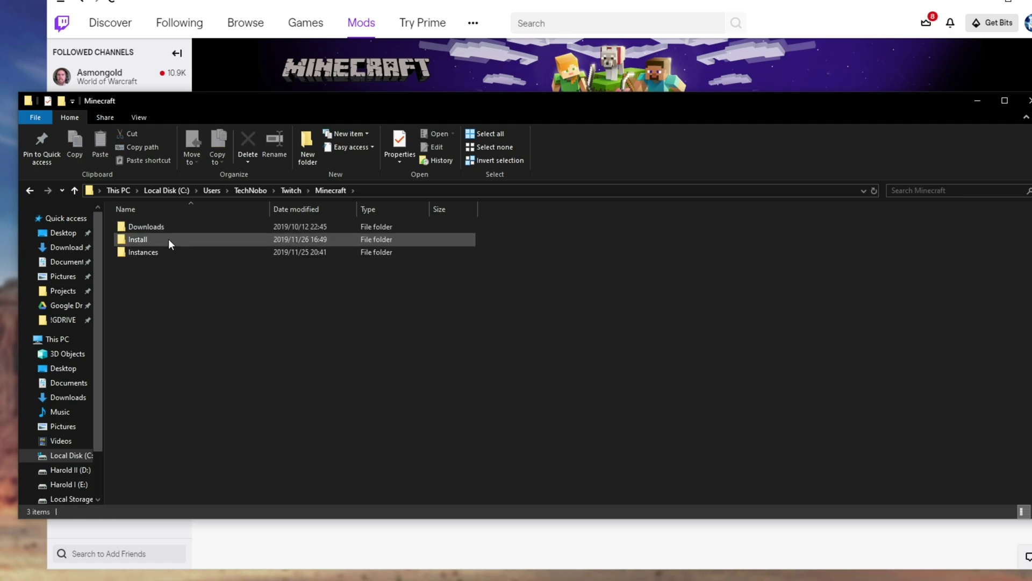
# Continue into Install/libraries/net/java/dev/jna/jna to reach the 4.4.0 folder
pyautogui.doubleClick(169, 239)
pyautogui.doubleClick(166, 265)
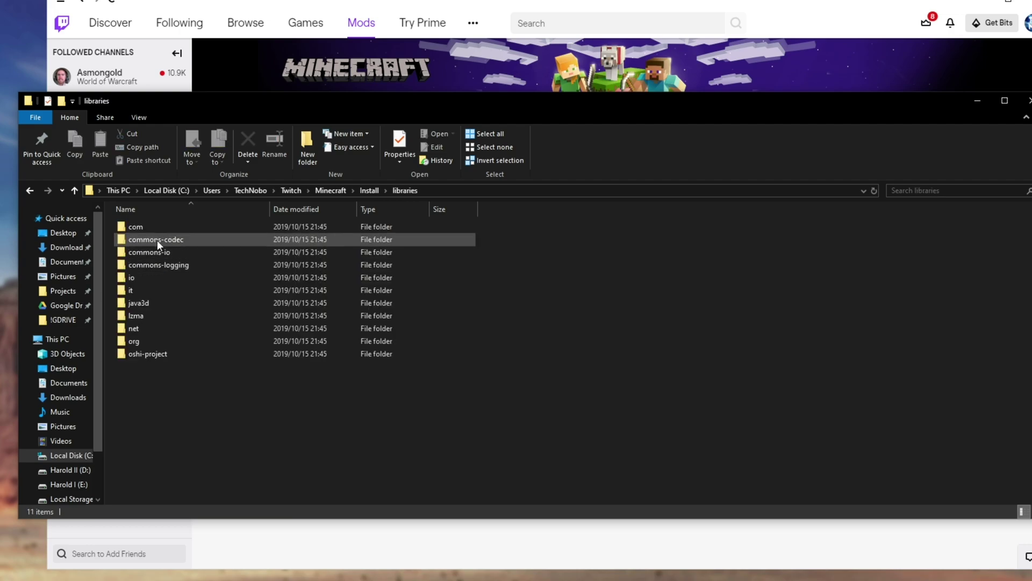
pyautogui.doubleClick(154, 328)
pyautogui.doubleClick(153, 229)
pyautogui.doubleClick(161, 230)
pyautogui.doubleClick(161, 229)
pyautogui.doubleClick(161, 230)
# Arrange both Explorer windows and select the downloaded jna-4.4.0.jar for replacing the old one
pyautogui.moveTo(488, 309)
pyautogui.mouseDown()
pyautogui.moveTo(454, 260)
pyautogui.moveTo(387, 223)
pyautogui.mouseUp()
pyautogui.moveTo(360, 103); pyautogui.dragTo(589, 95)
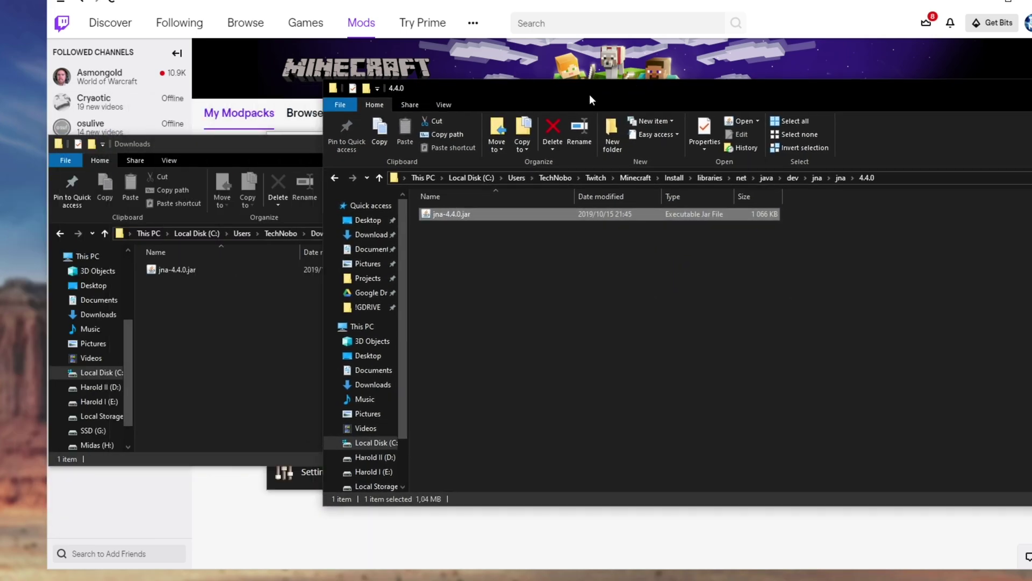
pyautogui.moveTo(254, 313); pyautogui.dragTo(217, 252)
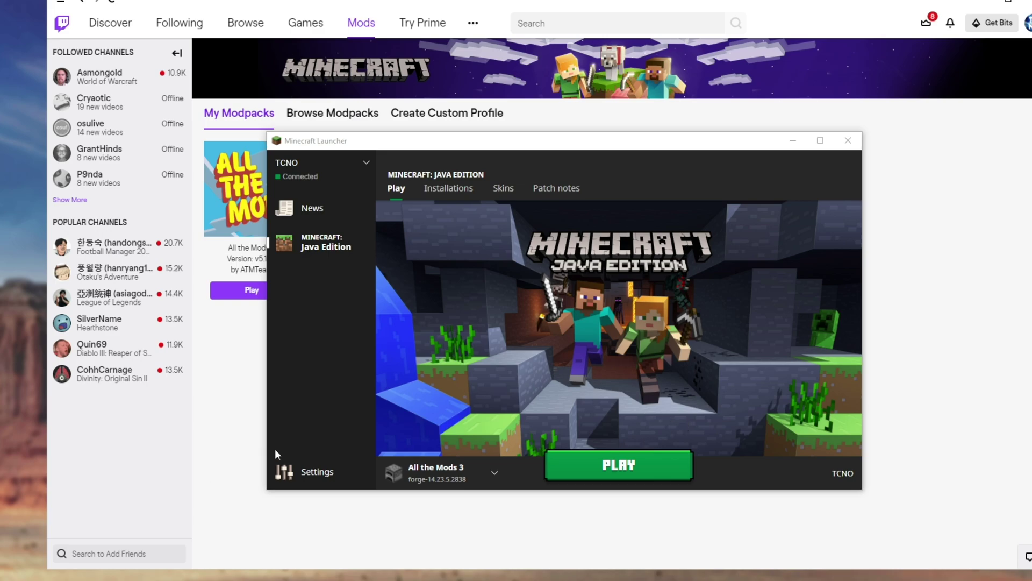
# Move the Minecraft Launcher window aside and close it
pyautogui.moveTo(606, 130); pyautogui.dragTo(560, 116)
pyautogui.click(801, 125)
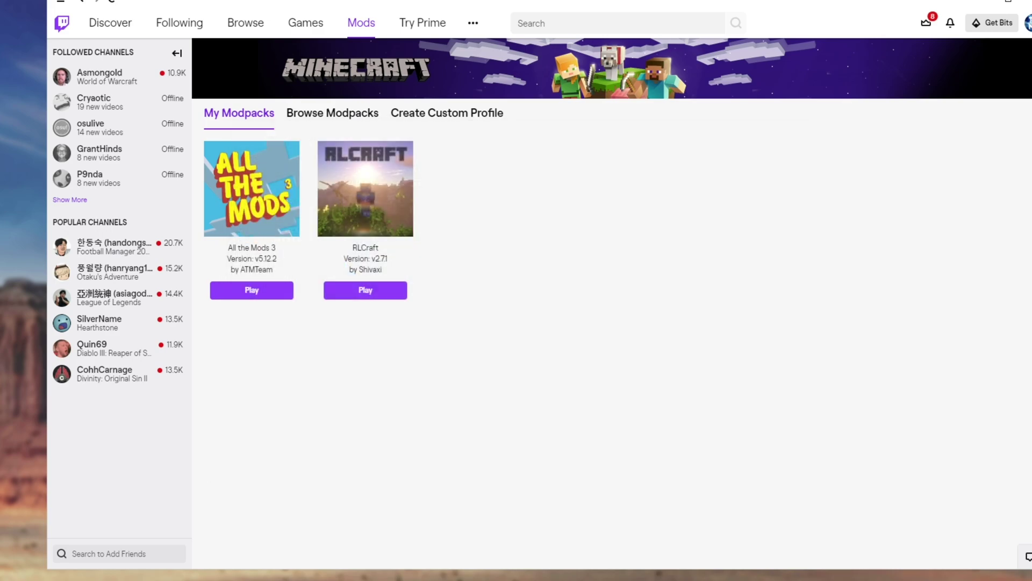